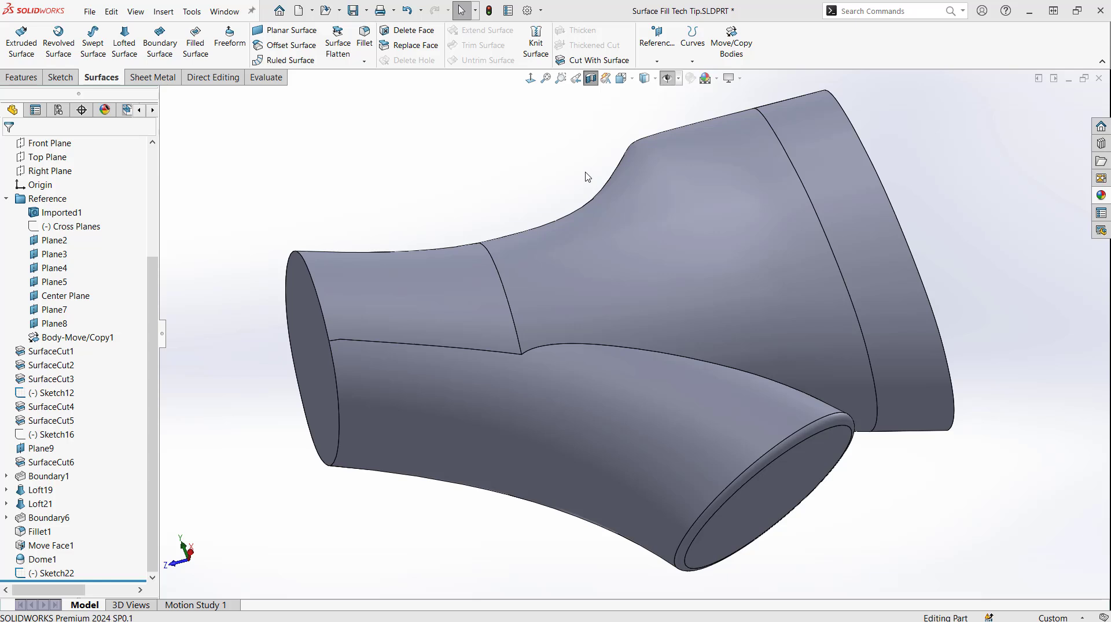
Orbit the Y-shaped body and switch to Shaded display without edges to expose the kinked seam.
middle_click_drag(587, 176, 620, 334)
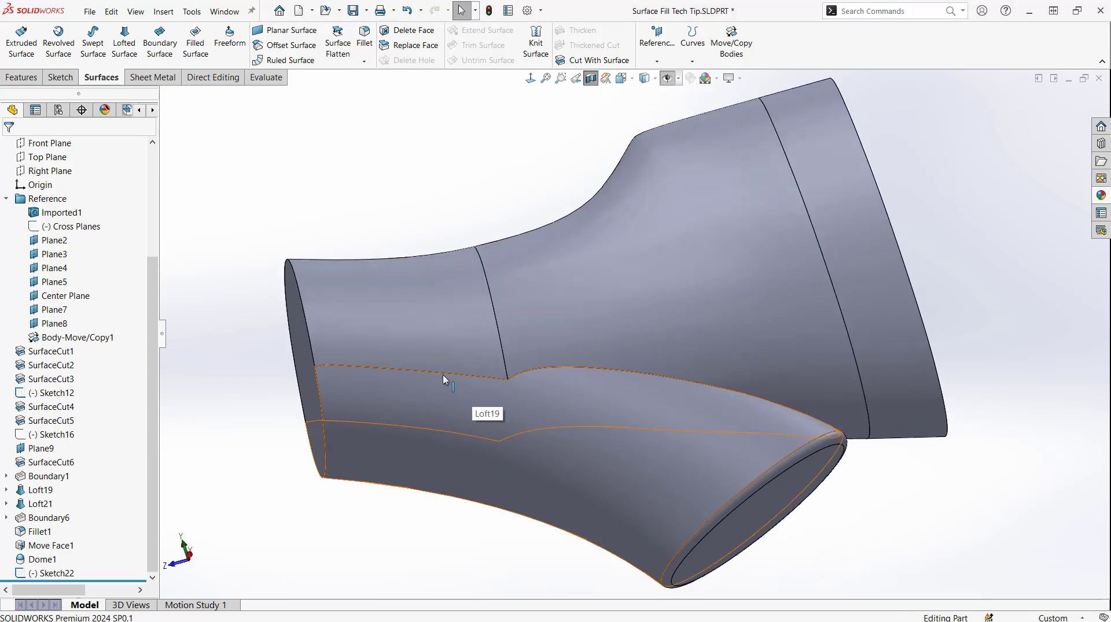
left_click(644, 78)
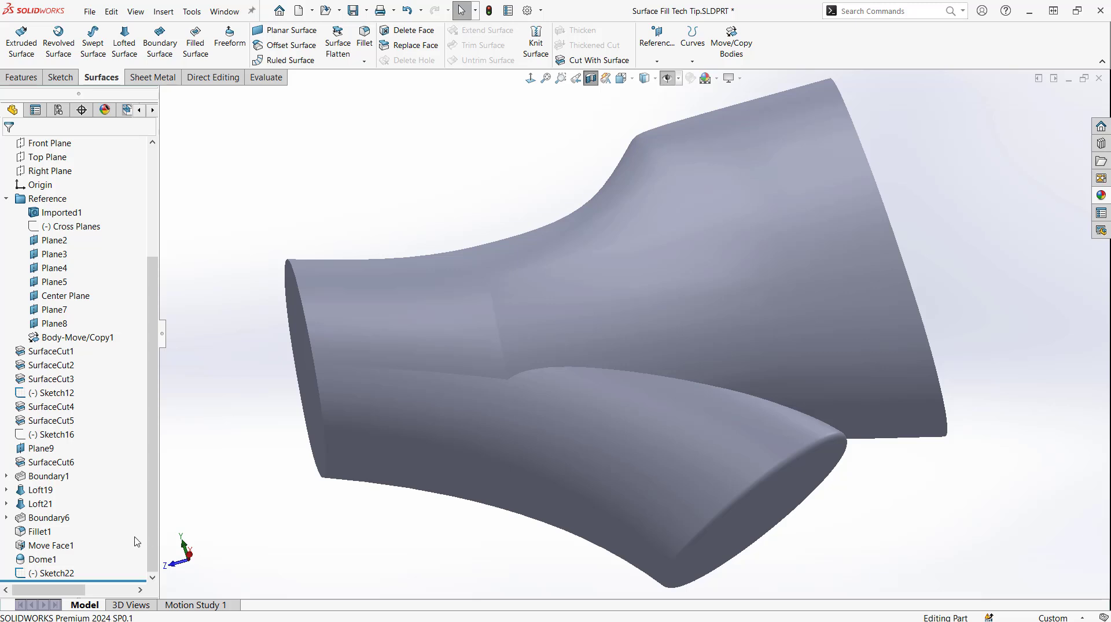
Edit Sketch22, the rectangle spanning the seam, and zoom in on it.
left_click(67, 572)
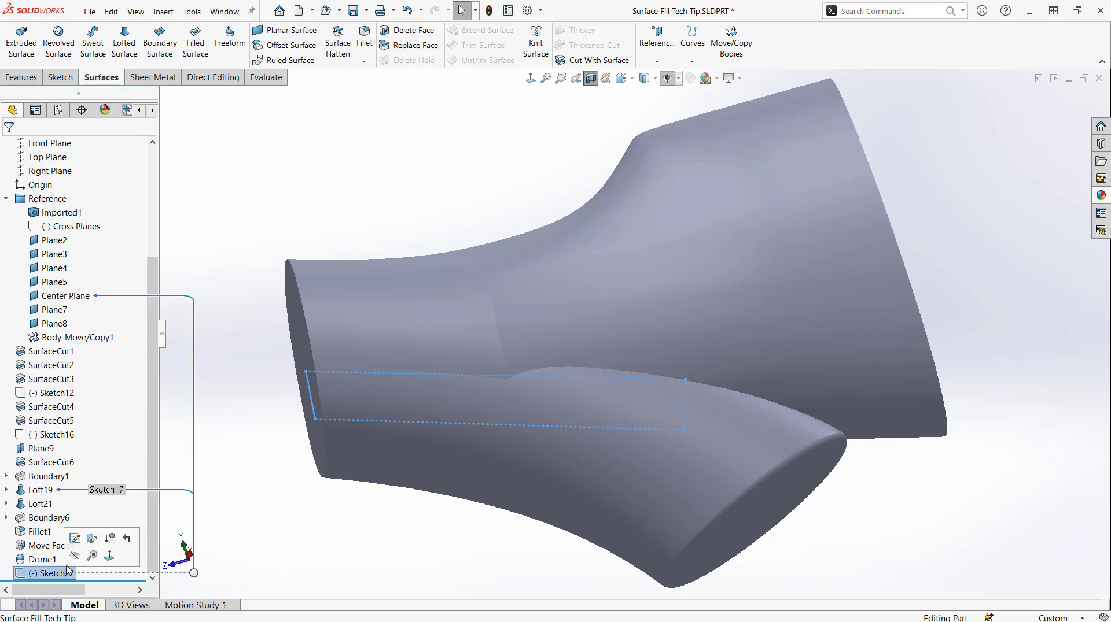
left_click(74, 539)
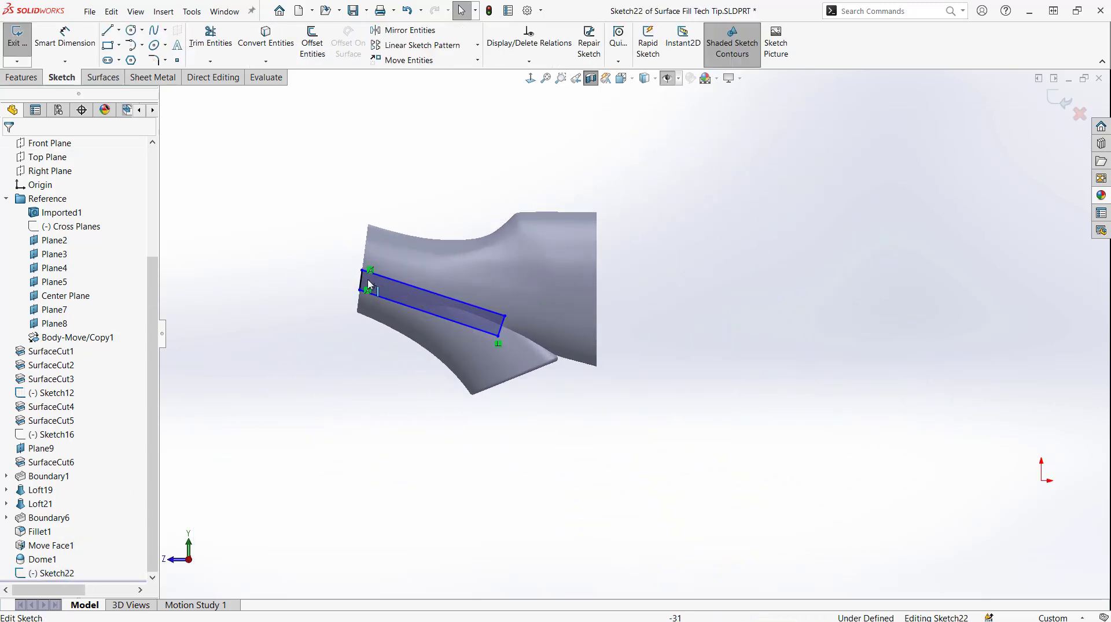
scroll(463, 275, "down", 7)
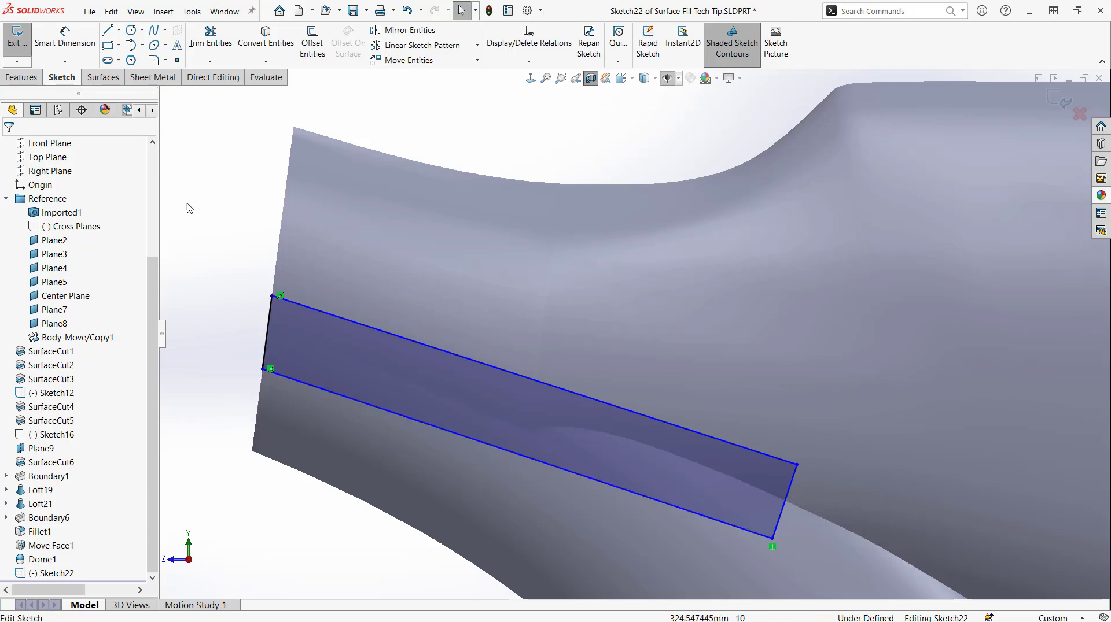
left_click(23, 77)
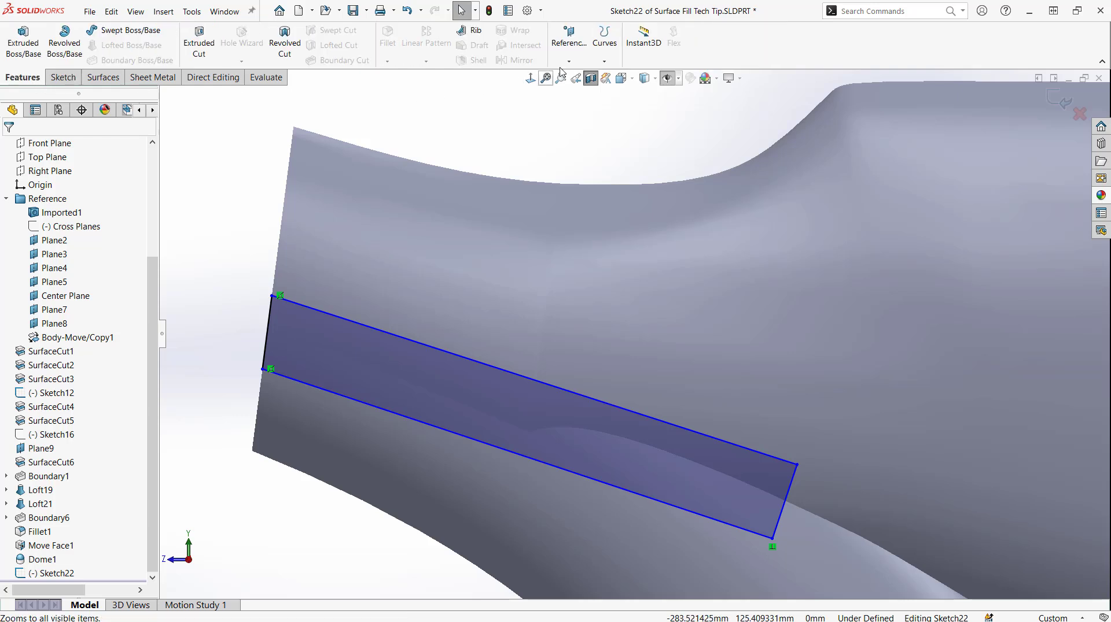
left_click(605, 55)
Project Sketch22 as a Split Line onto the upper, right and lower faces, then restore edge display.
left_click(622, 91)
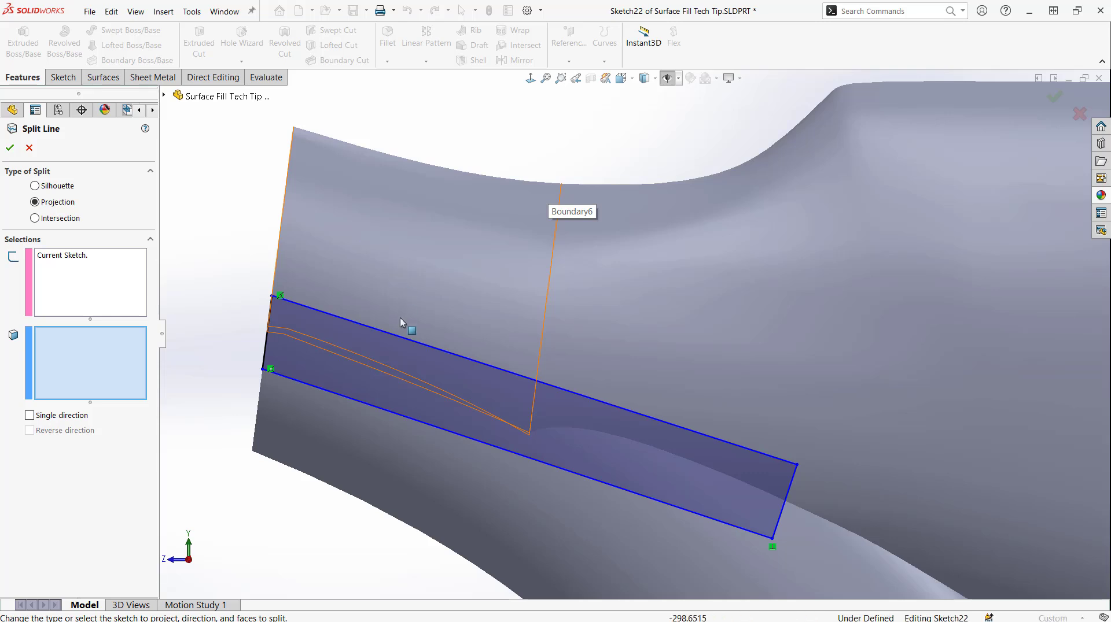
left_click(473, 303)
left_click(636, 334)
left_click(531, 508)
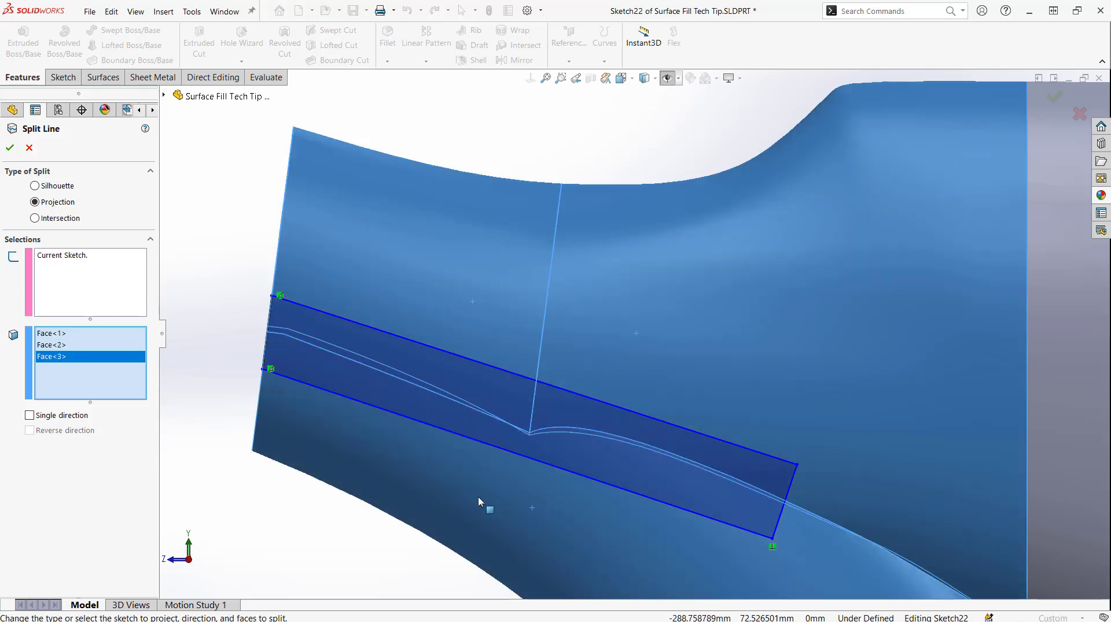
left_click(10, 148)
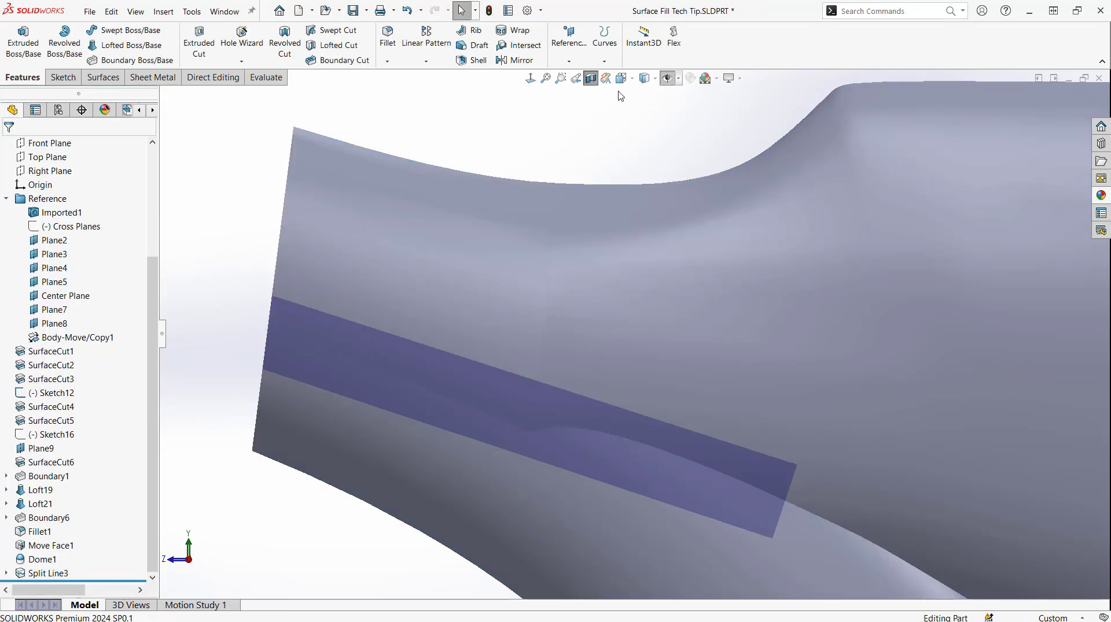
left_click(655, 86)
left_click(645, 94)
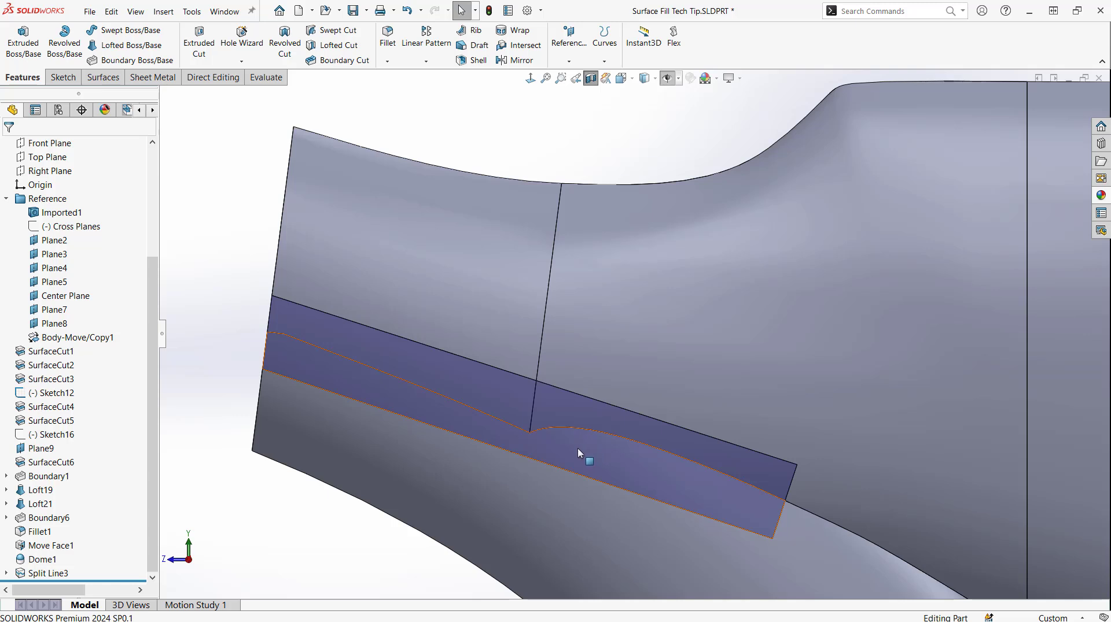
Delete the three split strip faces straddling the seam with Delete Face.
left_click(236, 83)
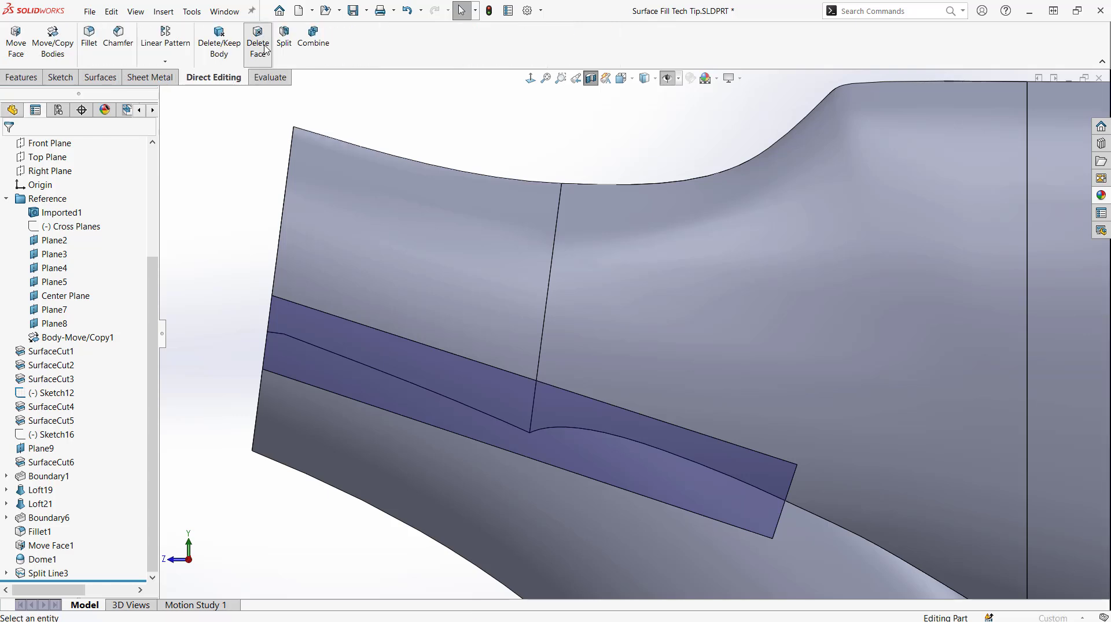
left_click(258, 43)
left_click(478, 393)
left_click(551, 412)
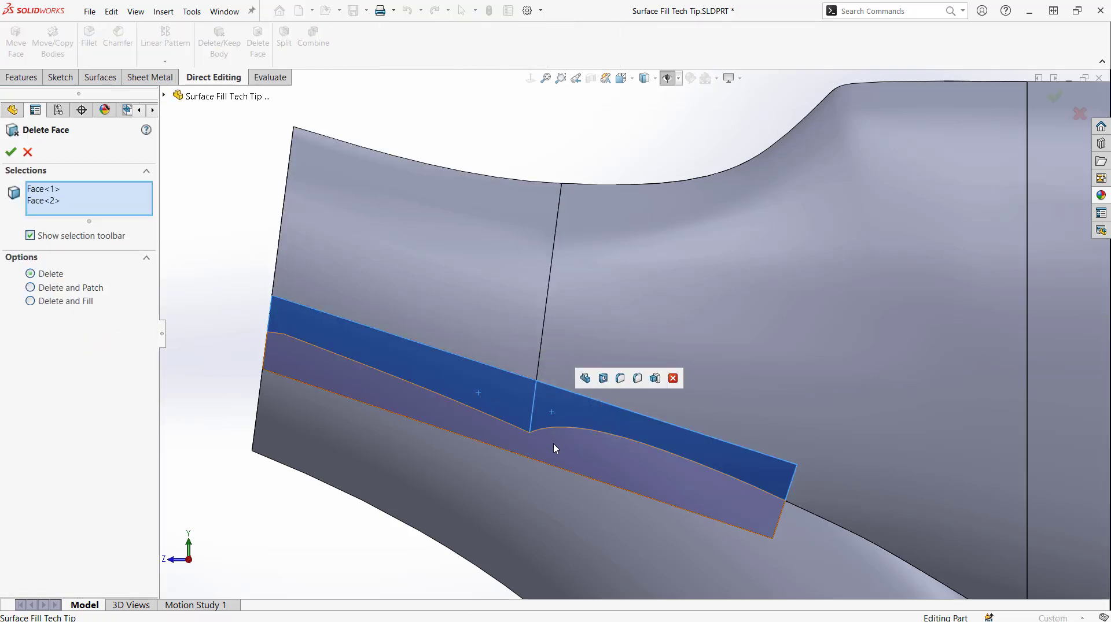
left_click(553, 448)
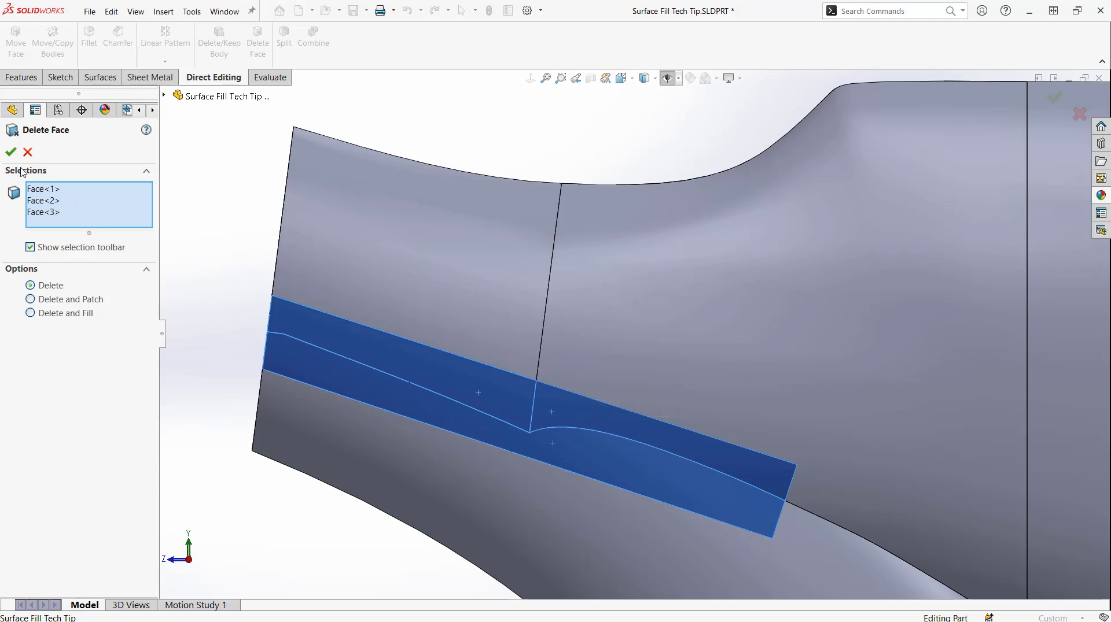
left_click(11, 152)
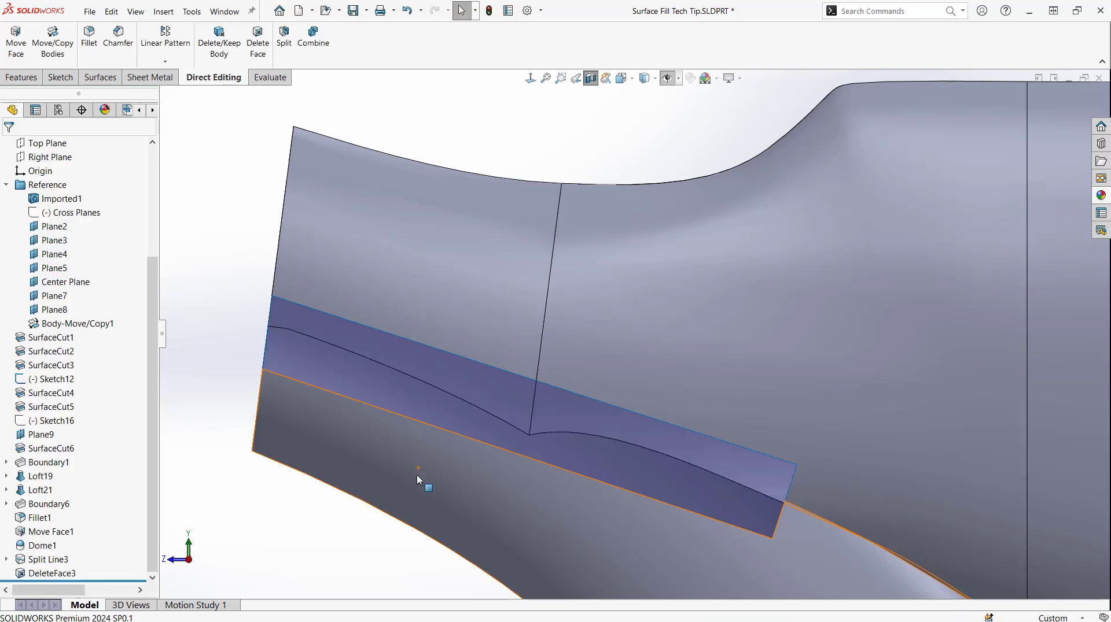
Zoom and rotate to look into the seam gap, and select the lower face bordering it.
scroll(578, 538, "up", 4)
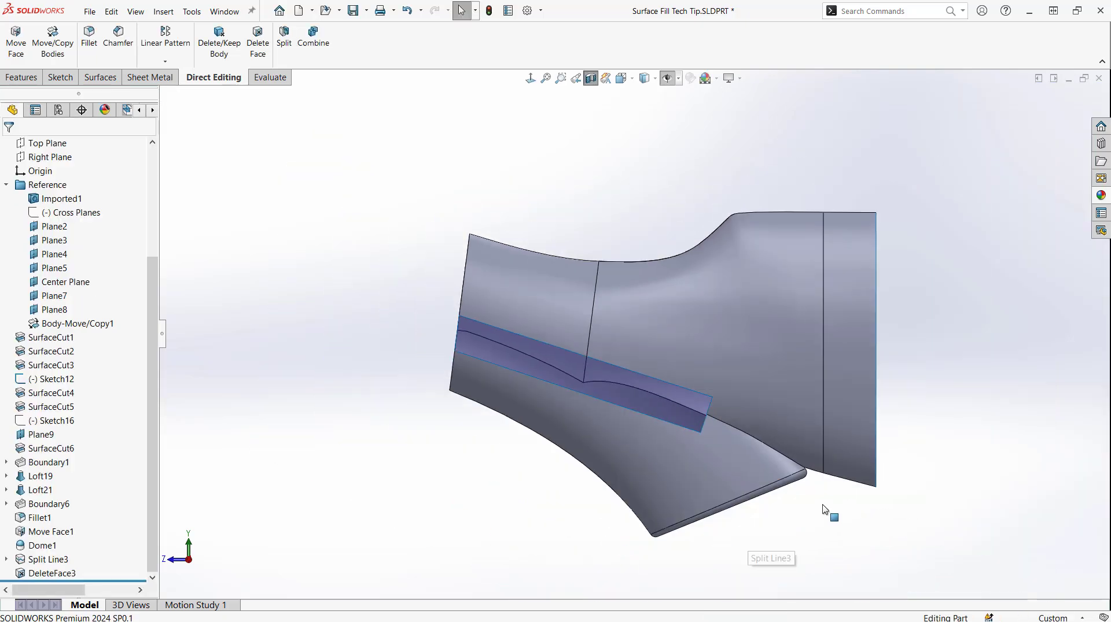
scroll(682, 391, "down", 3)
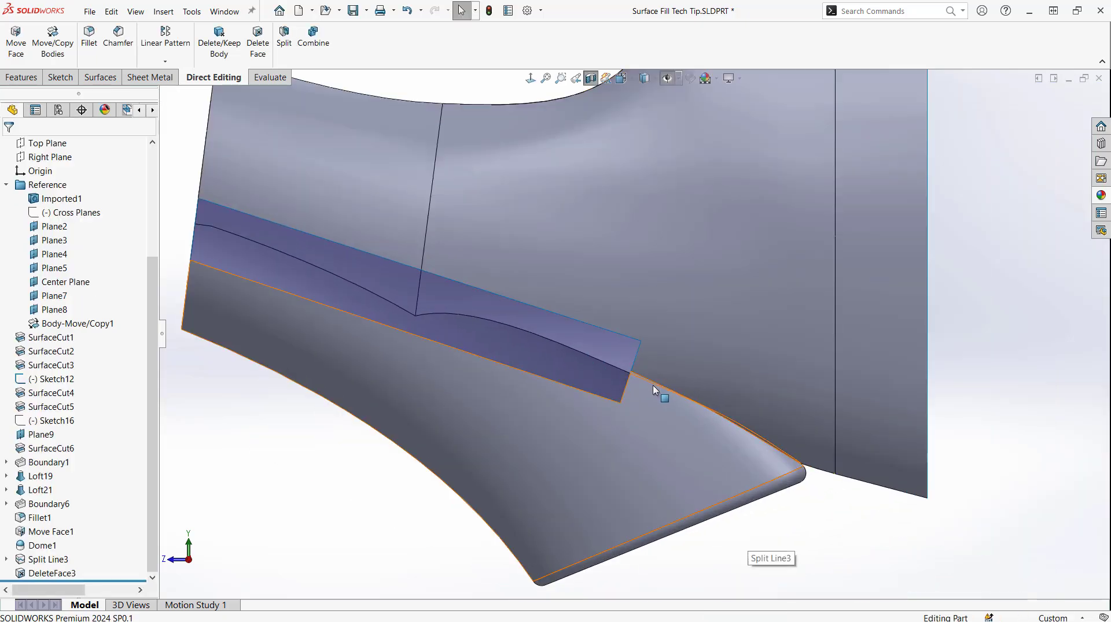
middle_click_drag(653, 385, 658, 386)
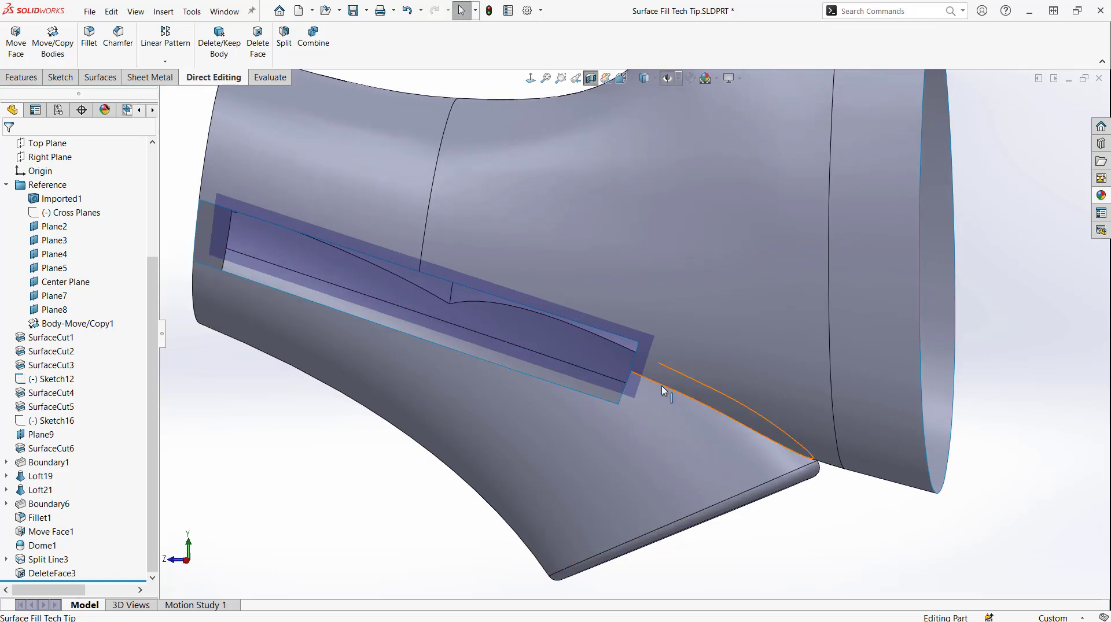
left_click(661, 387)
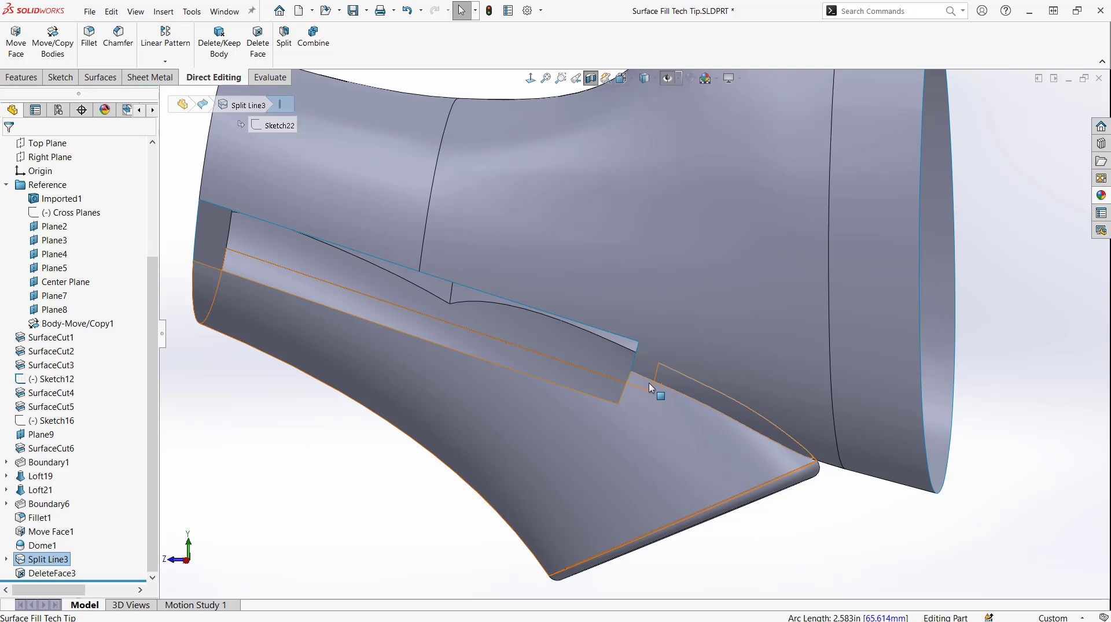
left_click(23, 77)
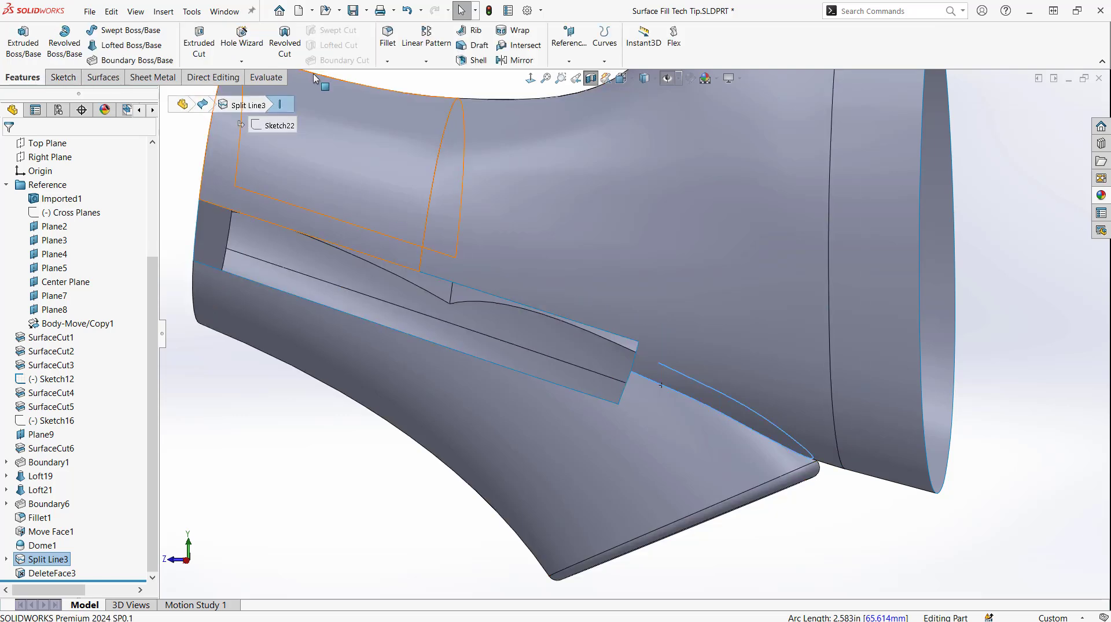
Set up a variable-radius fillet on the gap edge: 14 mm at both ends, 1 mm at mid-length.
left_click(388, 37)
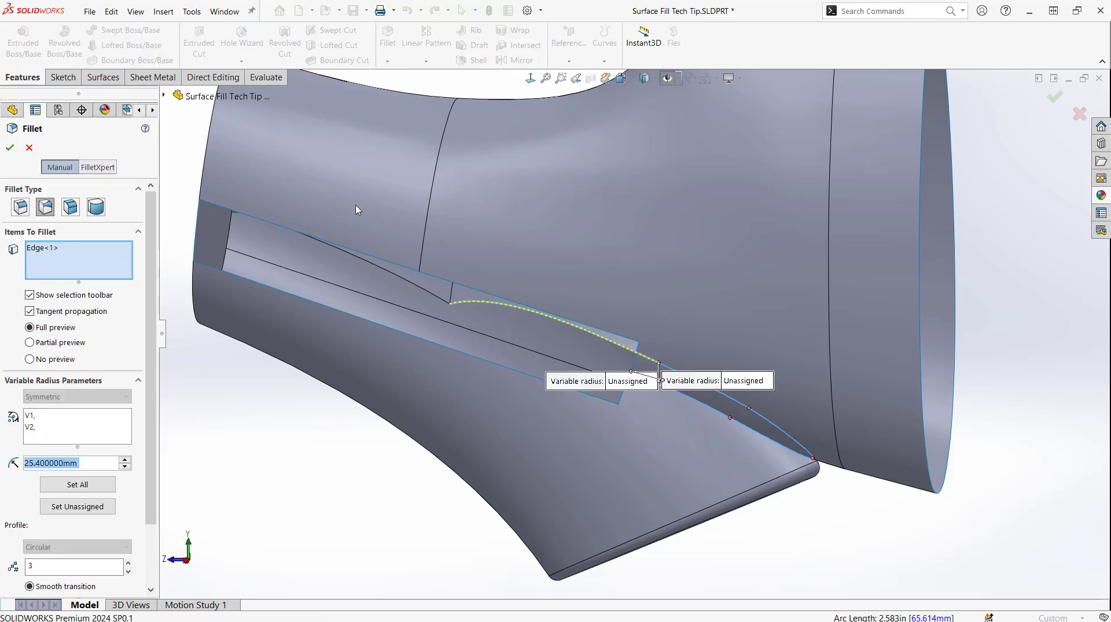
type("14")
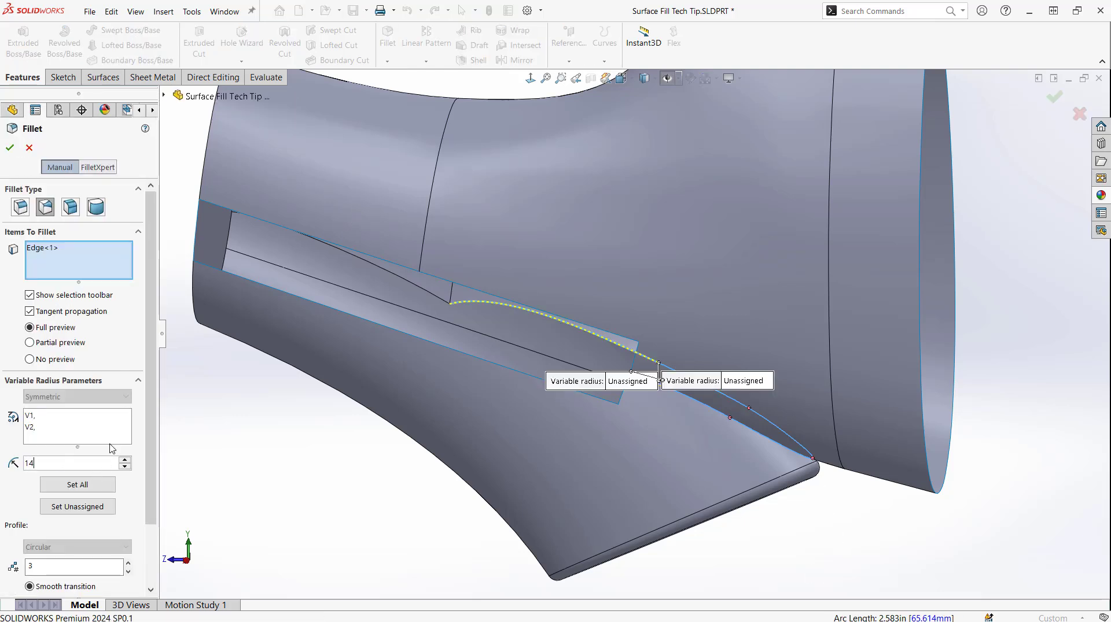
key("Return")
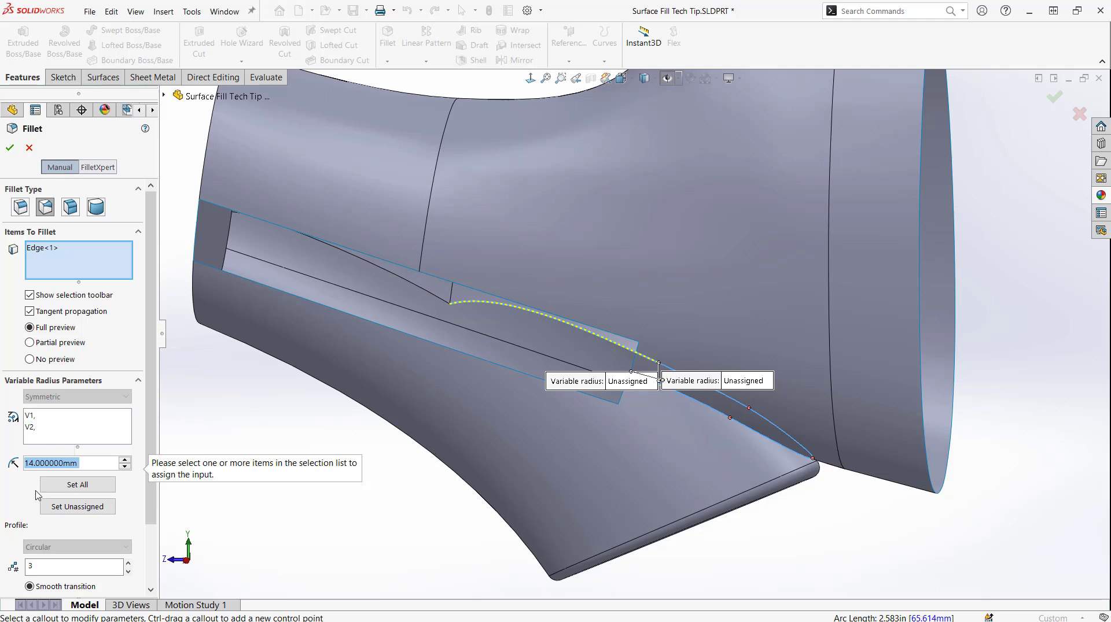
left_click(75, 487)
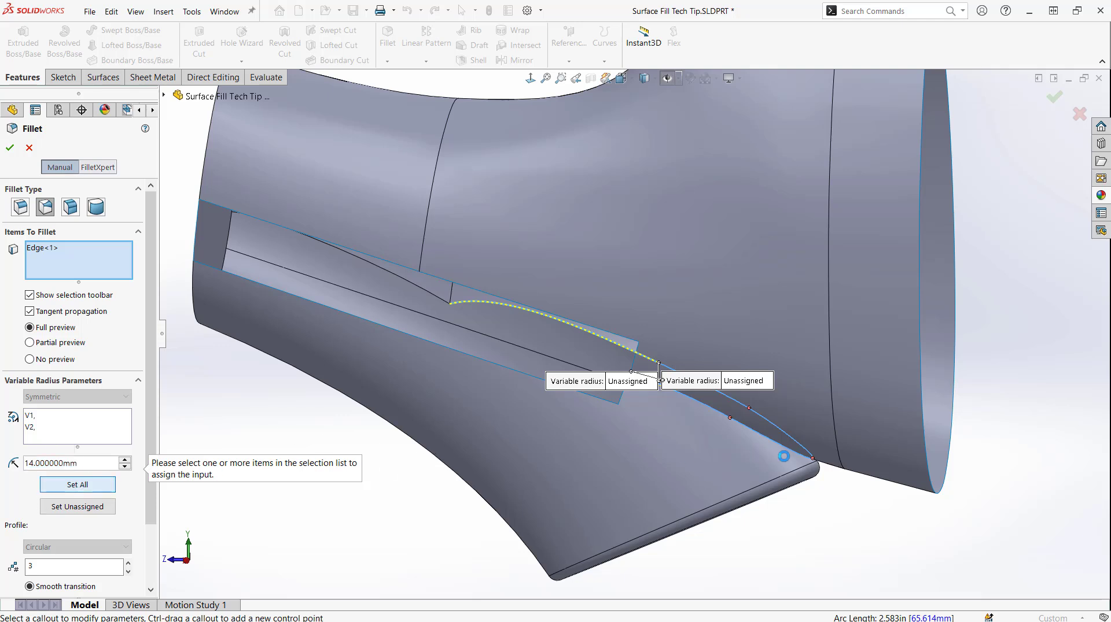
left_click(813, 460)
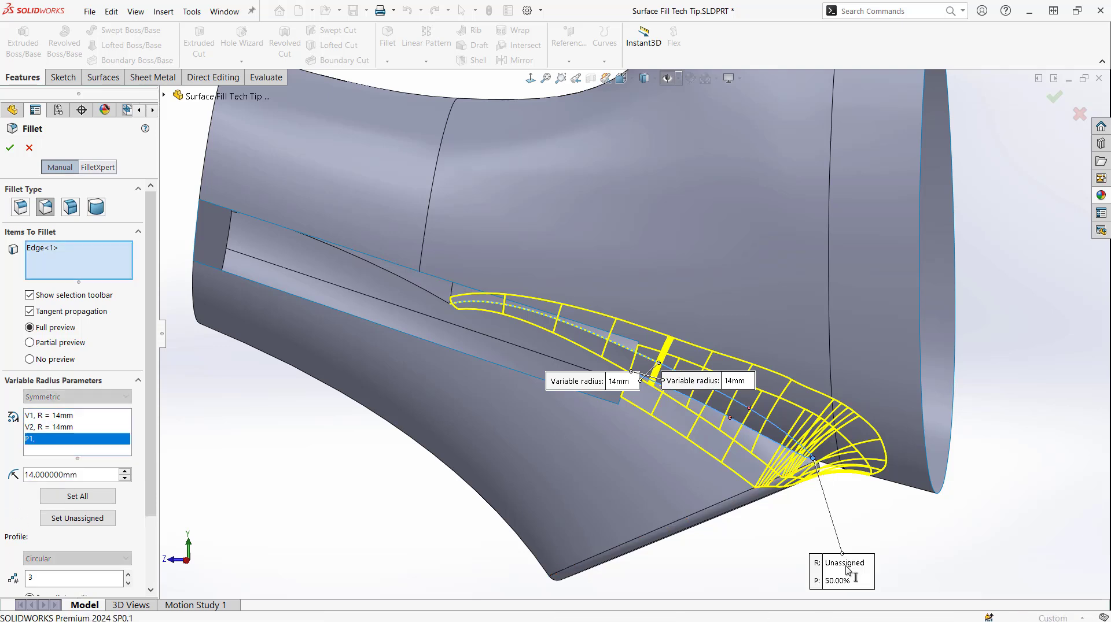
left_click(847, 564)
type("1mm")
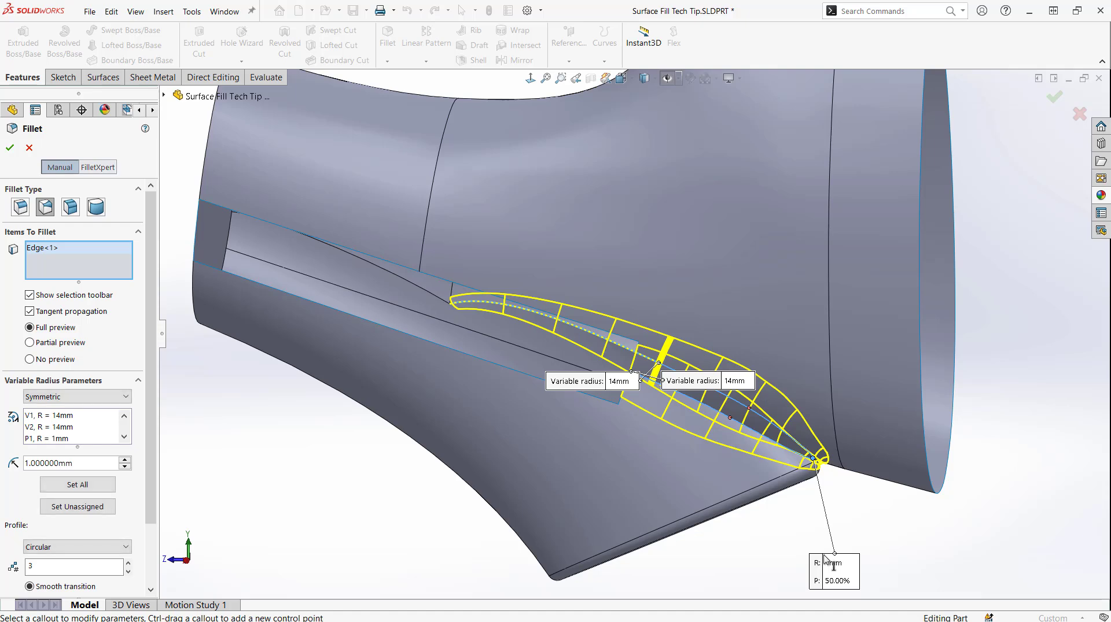
Orbit to review the pinched fillet preview, then cancel the fillet.
middle_click_drag(698, 420, 695, 445)
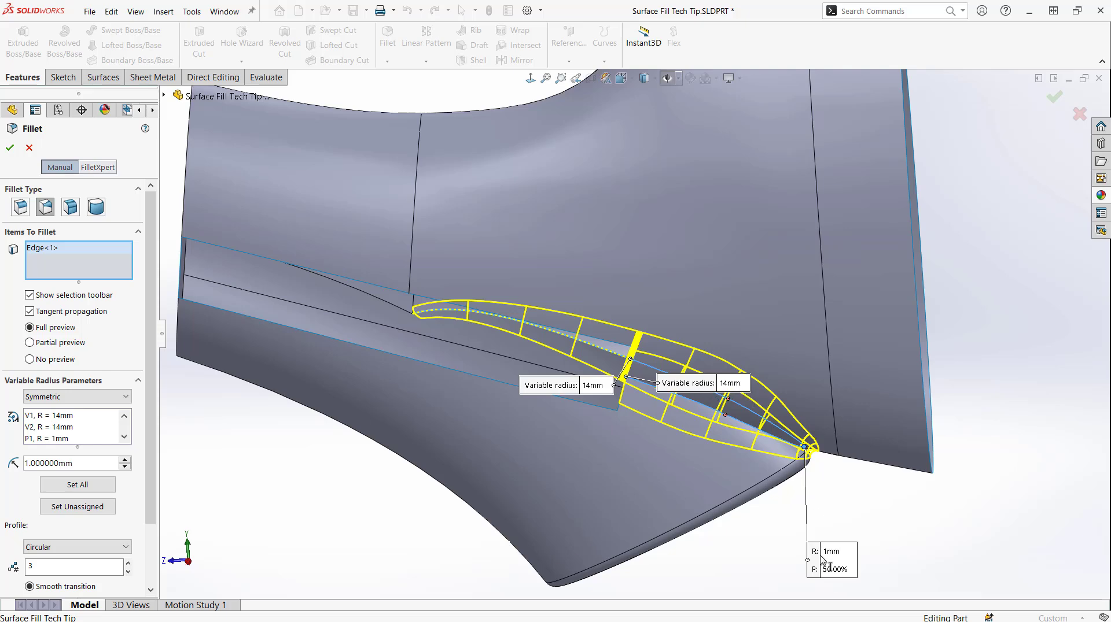
middle_click_drag(714, 443, 698, 370)
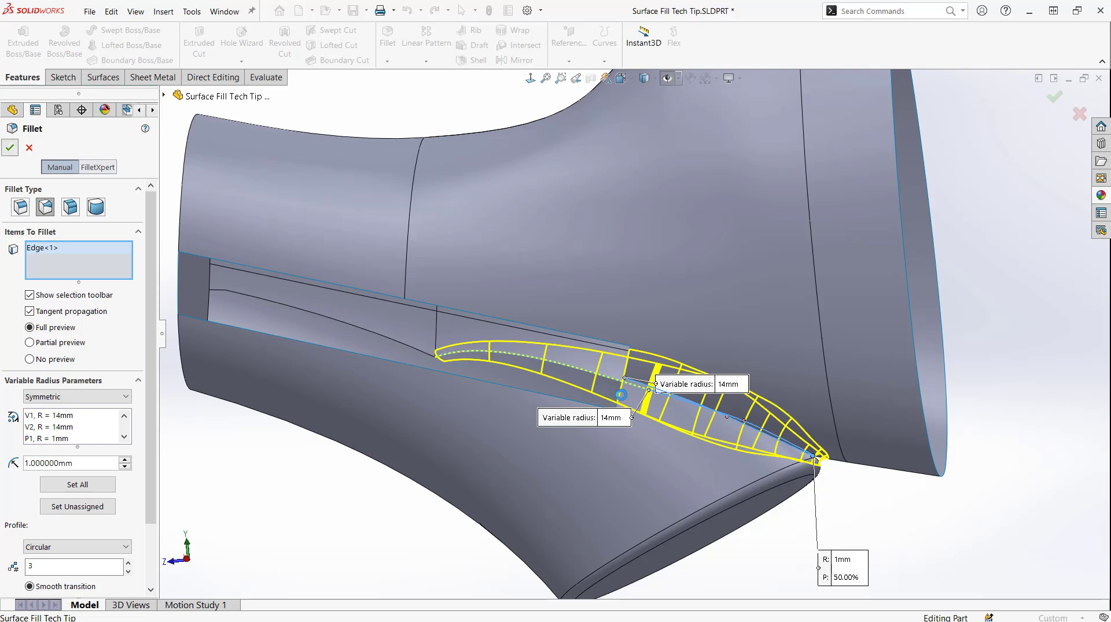
key("Escape")
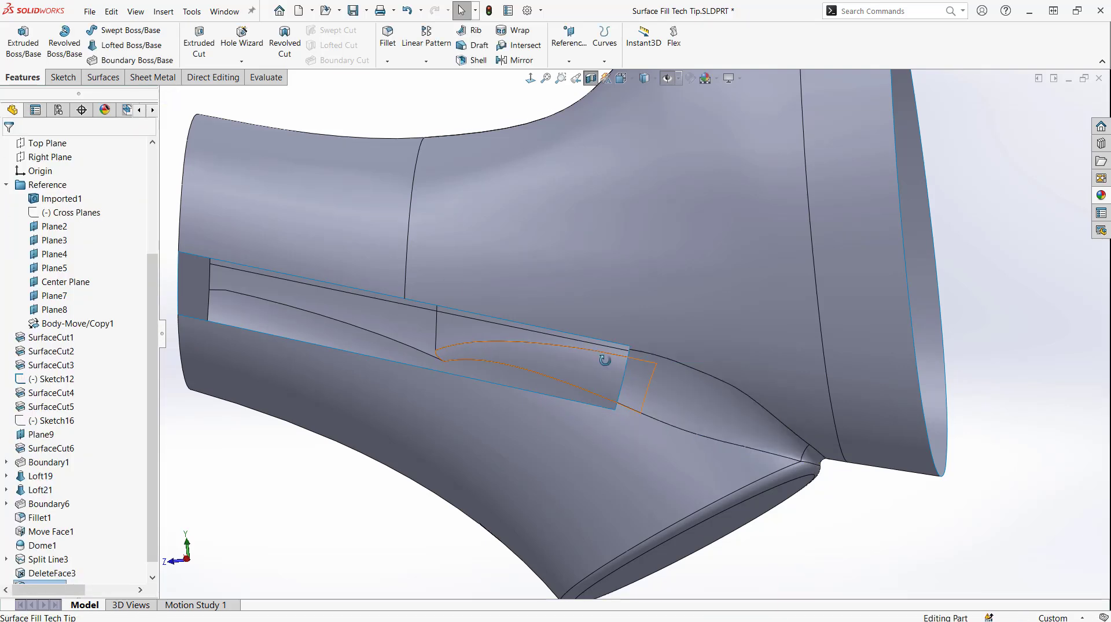
Orbit the model to inspect the unfilleted seam and open gap, then bring up the surfacing tools.
middle_click_drag(604, 360, 581, 288)
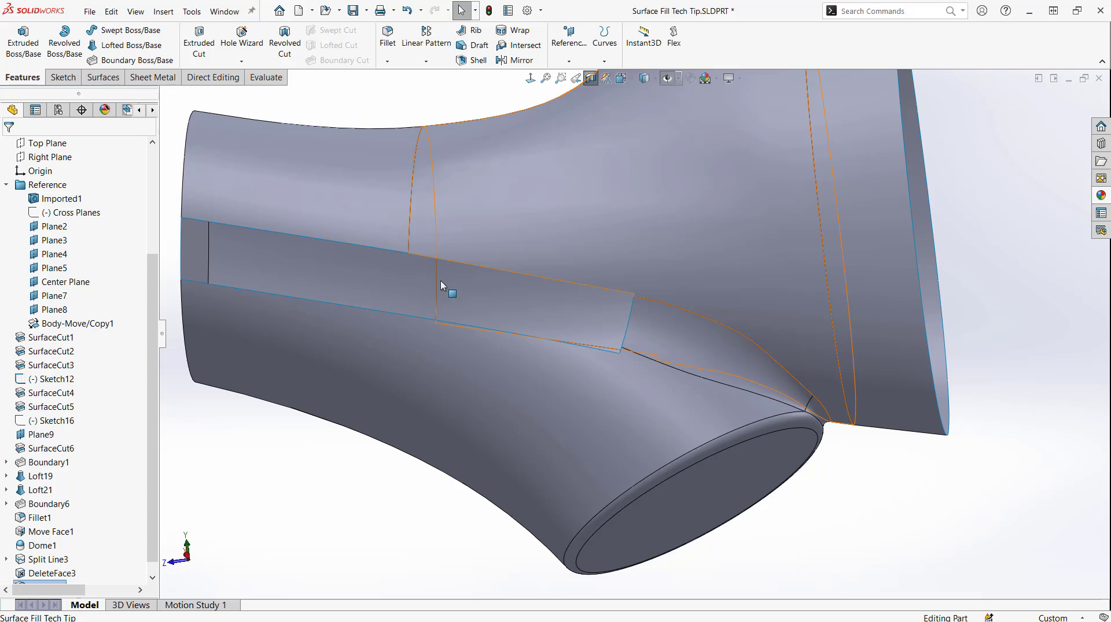
middle_click_drag(434, 280, 404, 274)
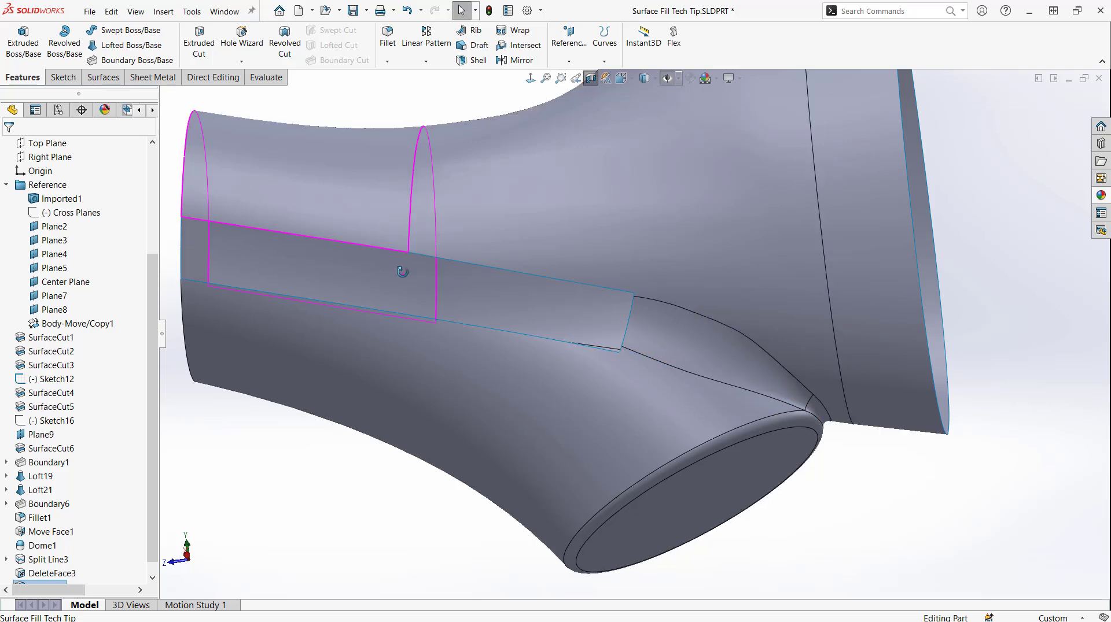
left_click(114, 83)
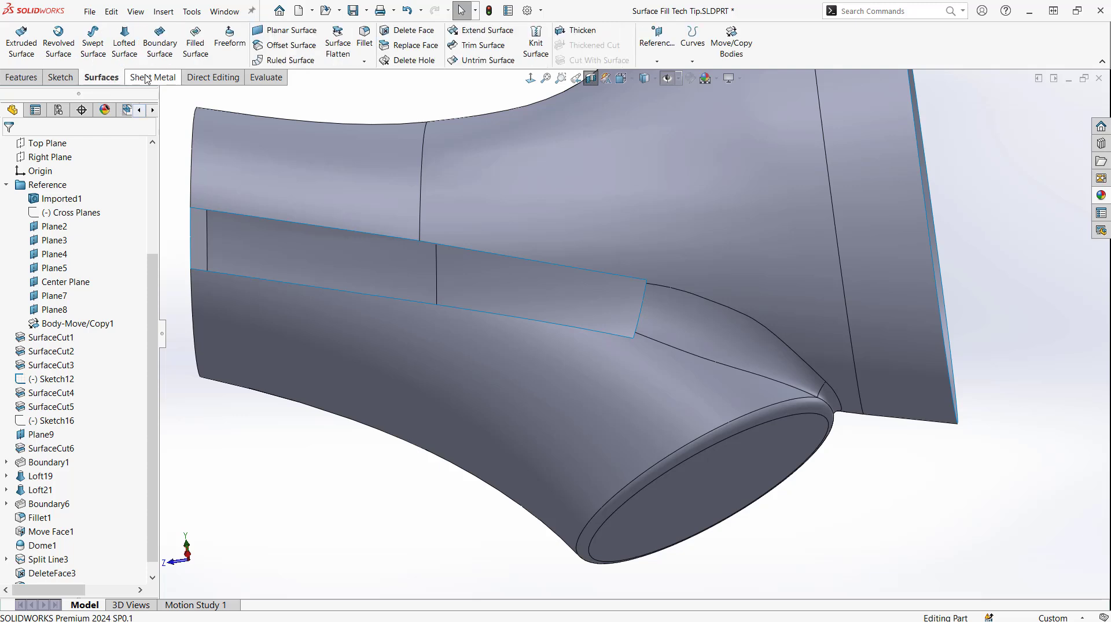
Patch the gap's open loop with a Filled Surface tangent on all eight edges, merged and solid.
left_click(195, 41)
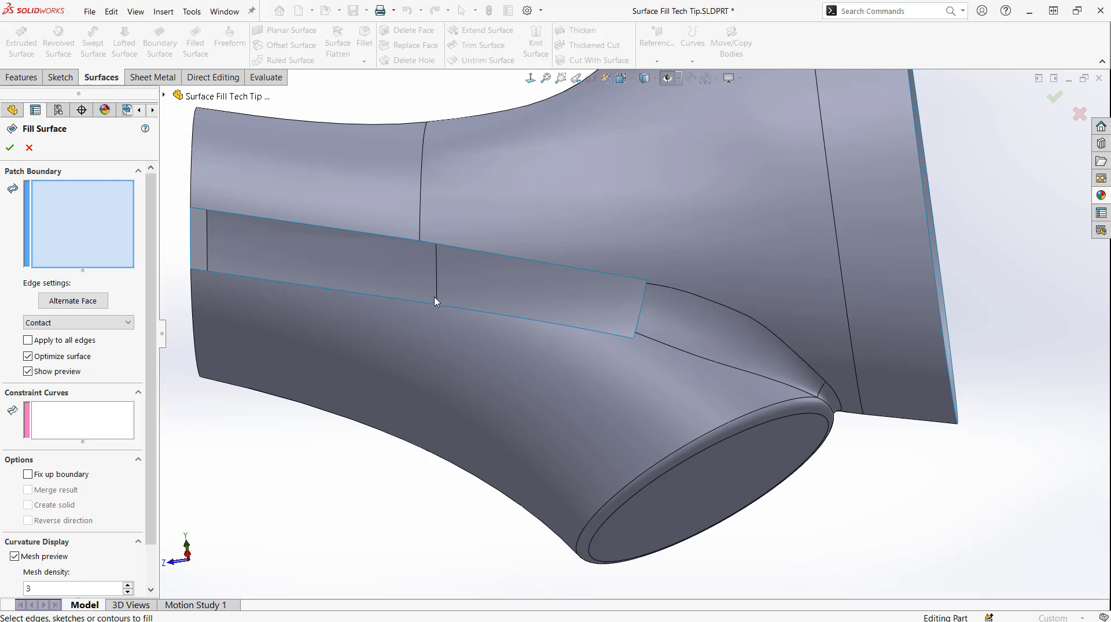
right_click(314, 230)
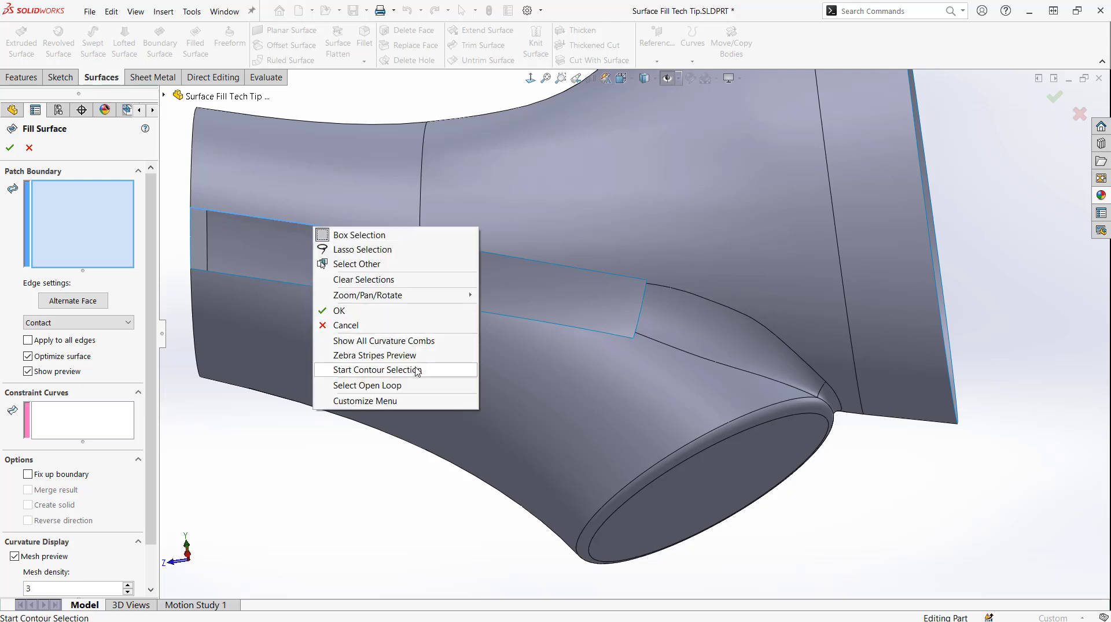
left_click(405, 386)
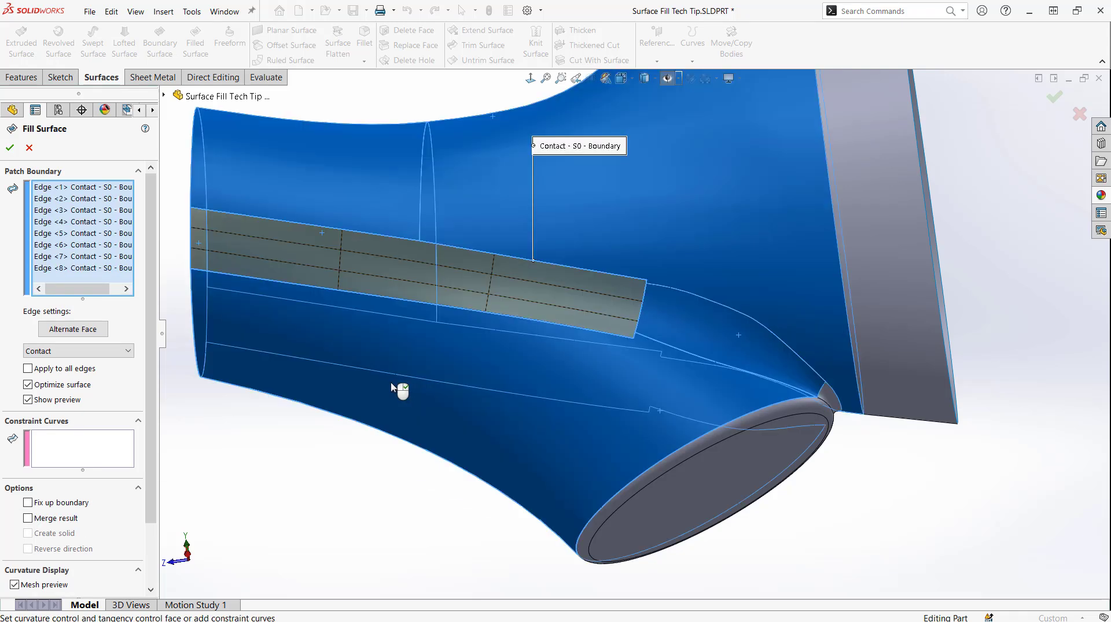
left_click(105, 351)
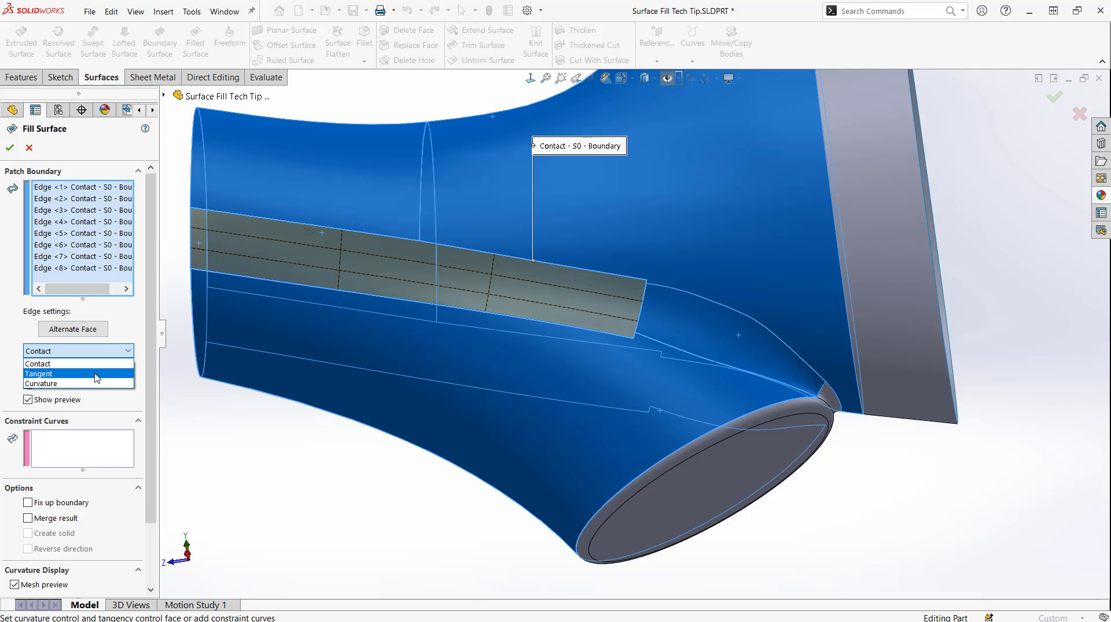
left_click(95, 375)
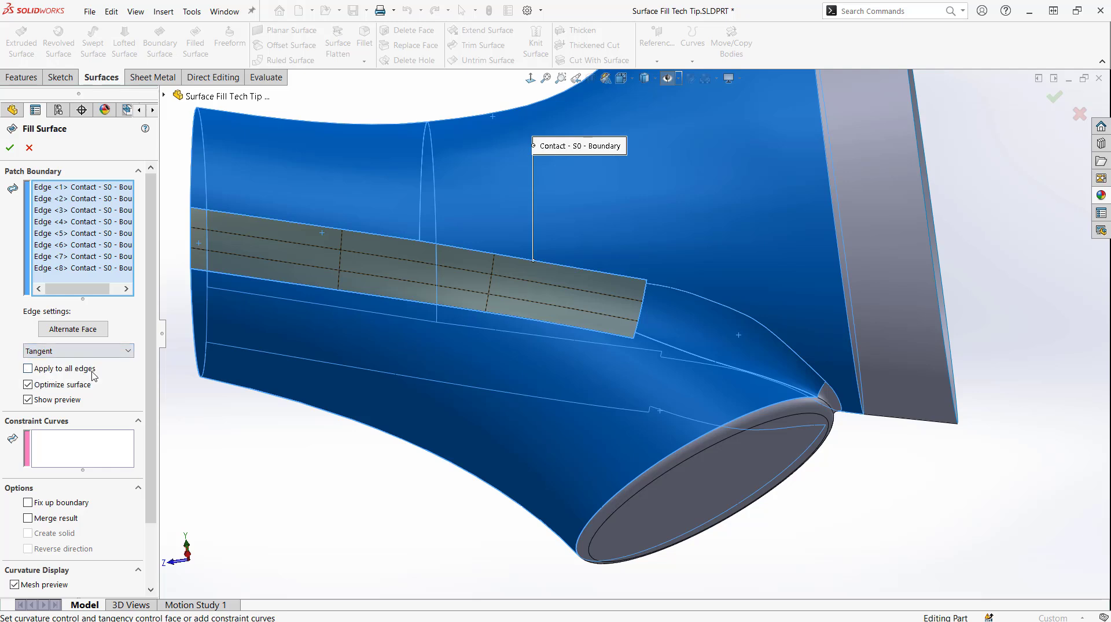
left_click(76, 371)
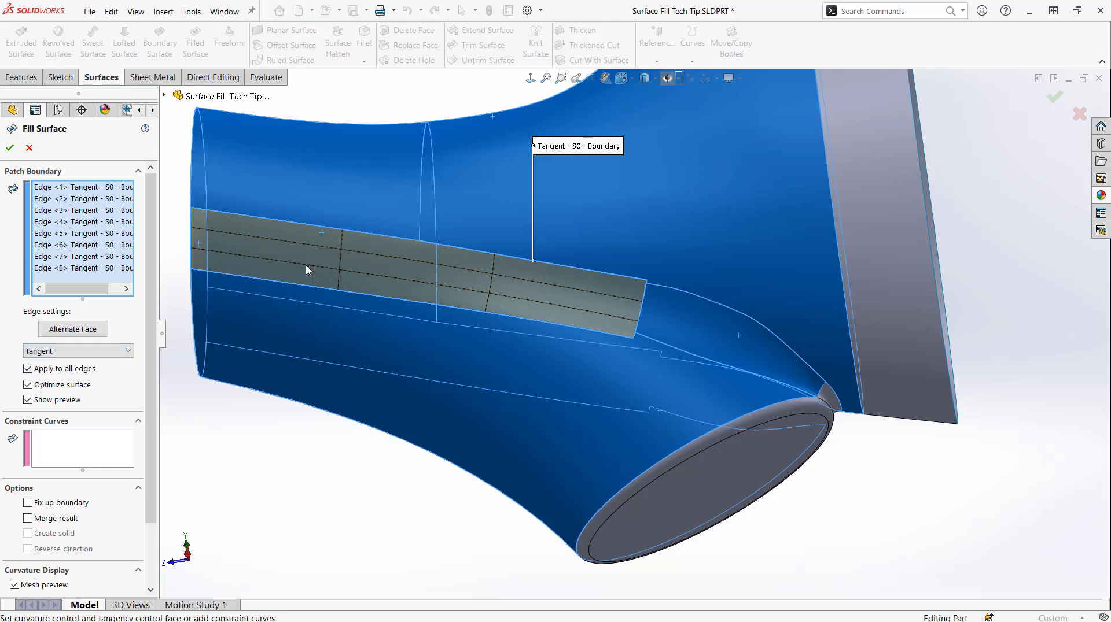
scroll(75, 439, "down", 3)
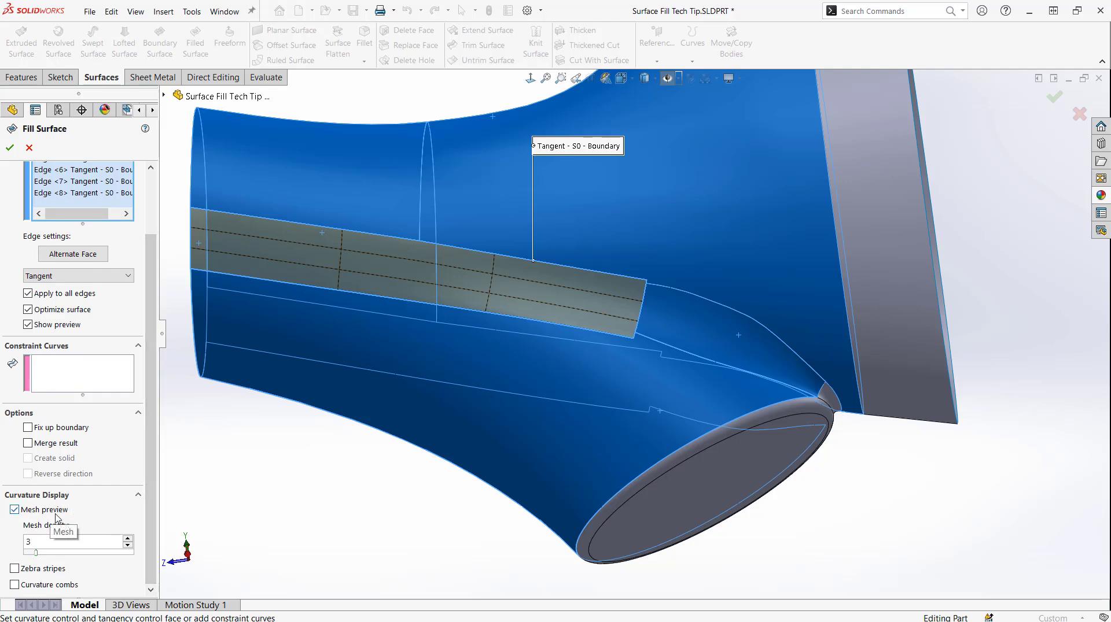
left_click(66, 443)
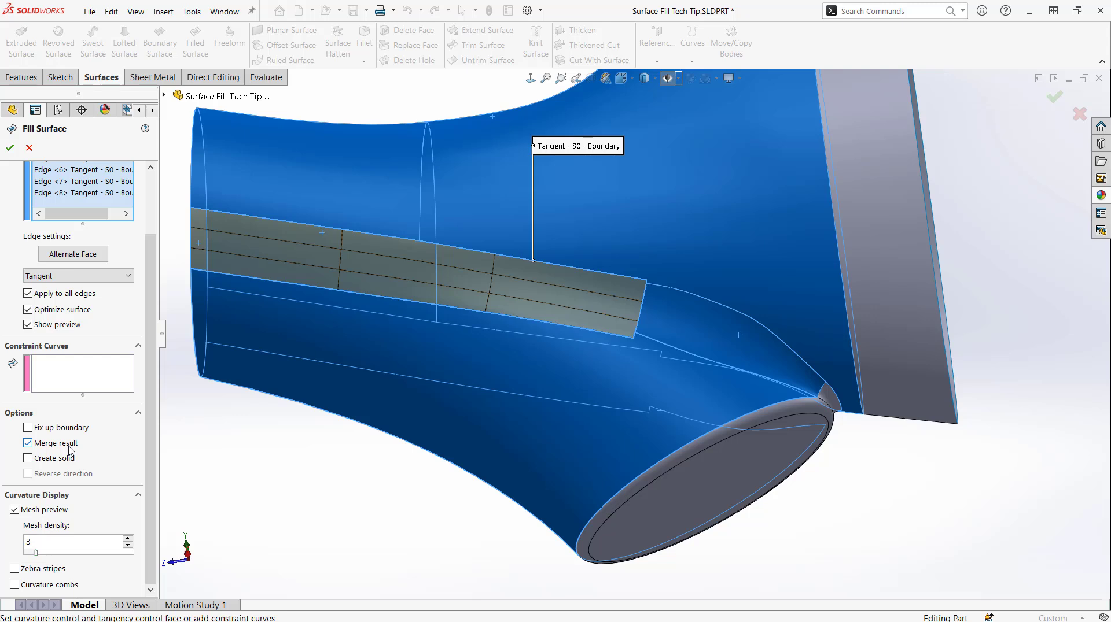
left_click(66, 461)
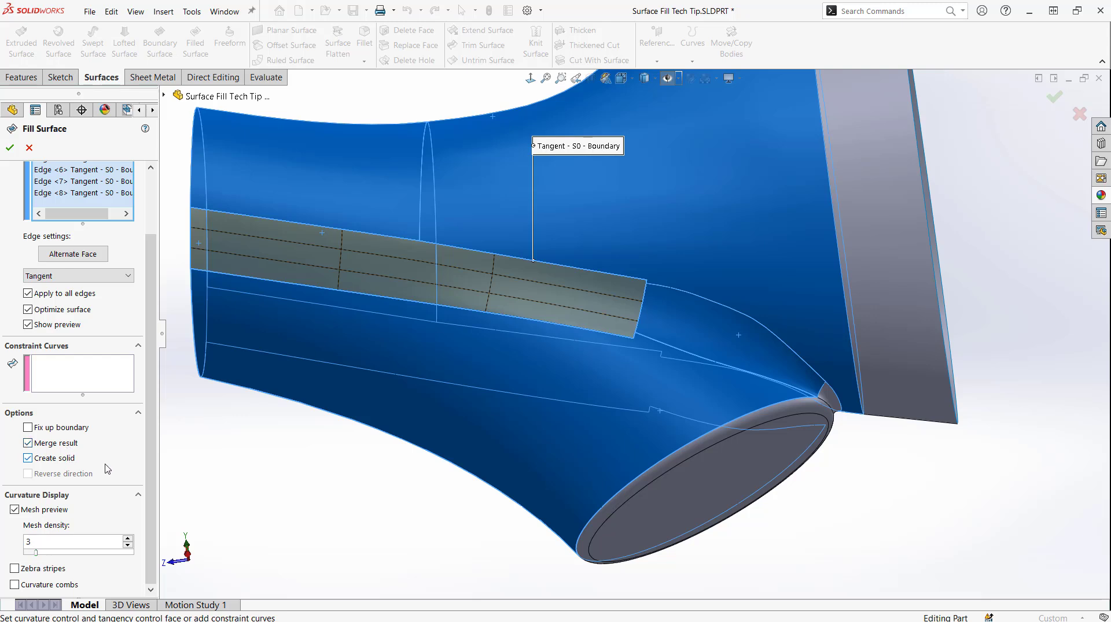
left_click(10, 148)
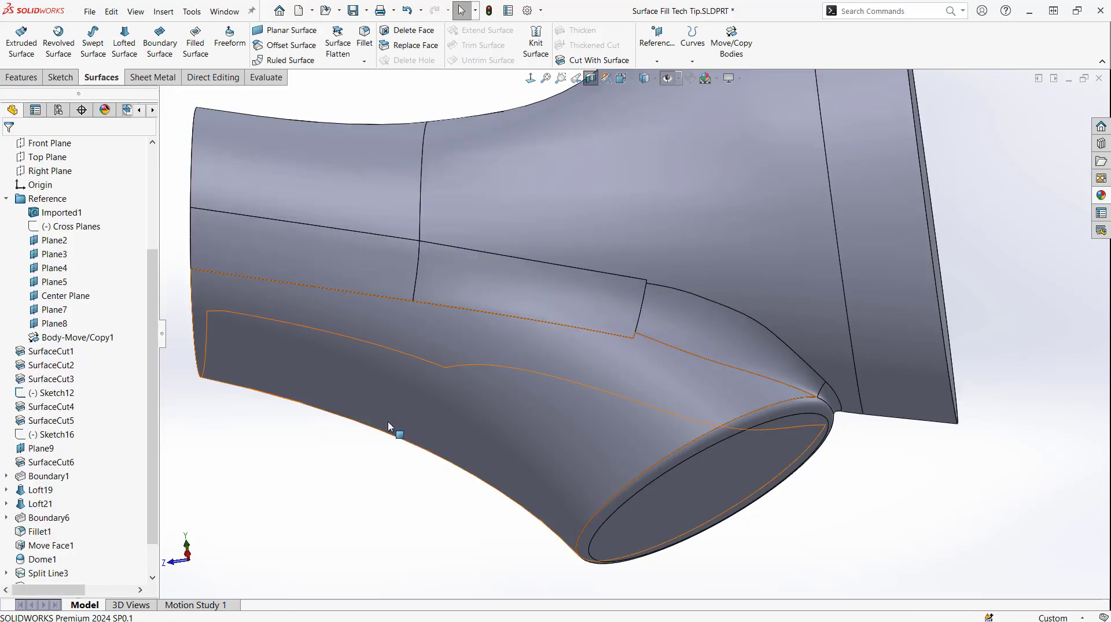
Switch to Shaded without edges and orbit to confirm Surface-Fill2 blends smoothly into the branches.
middle_click_drag(374, 460, 384, 384)
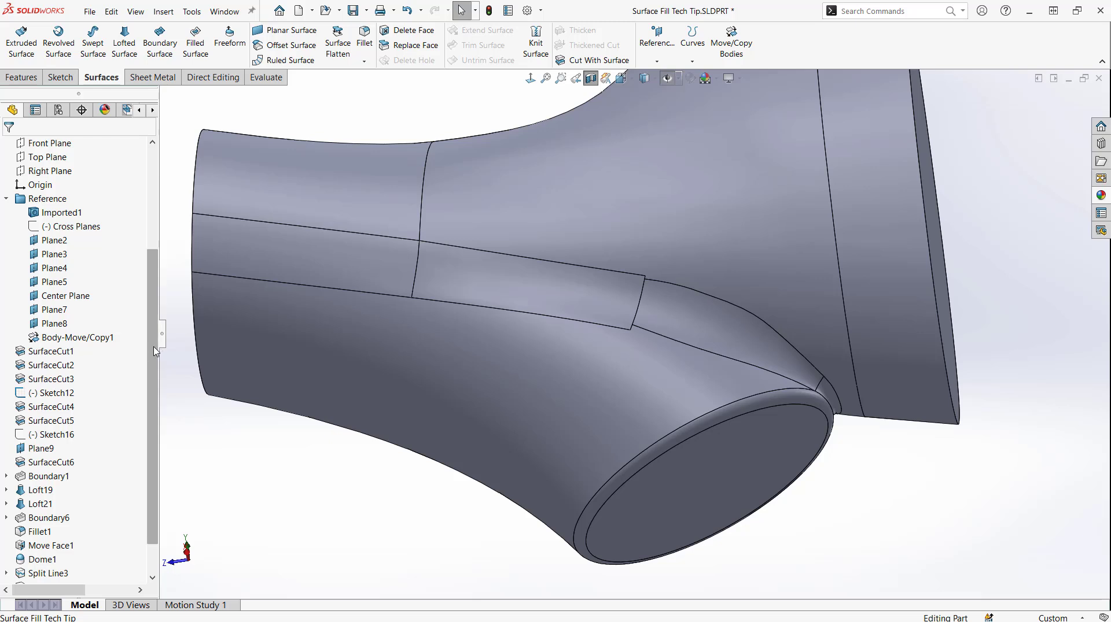
scroll(152, 353, "up", 4)
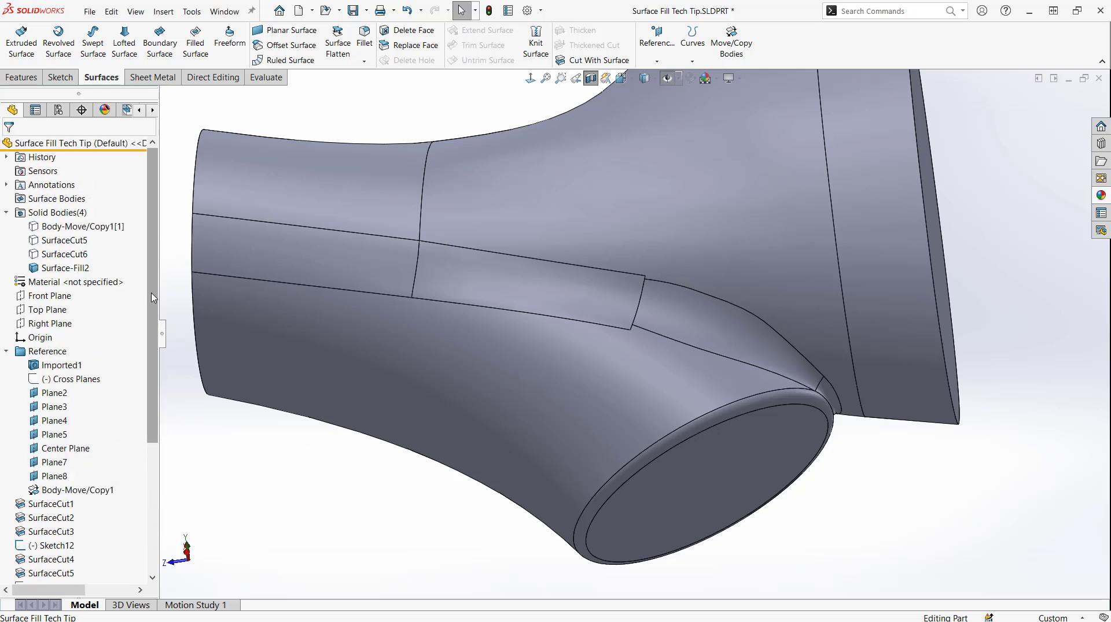
scroll(141, 284, "down", 4)
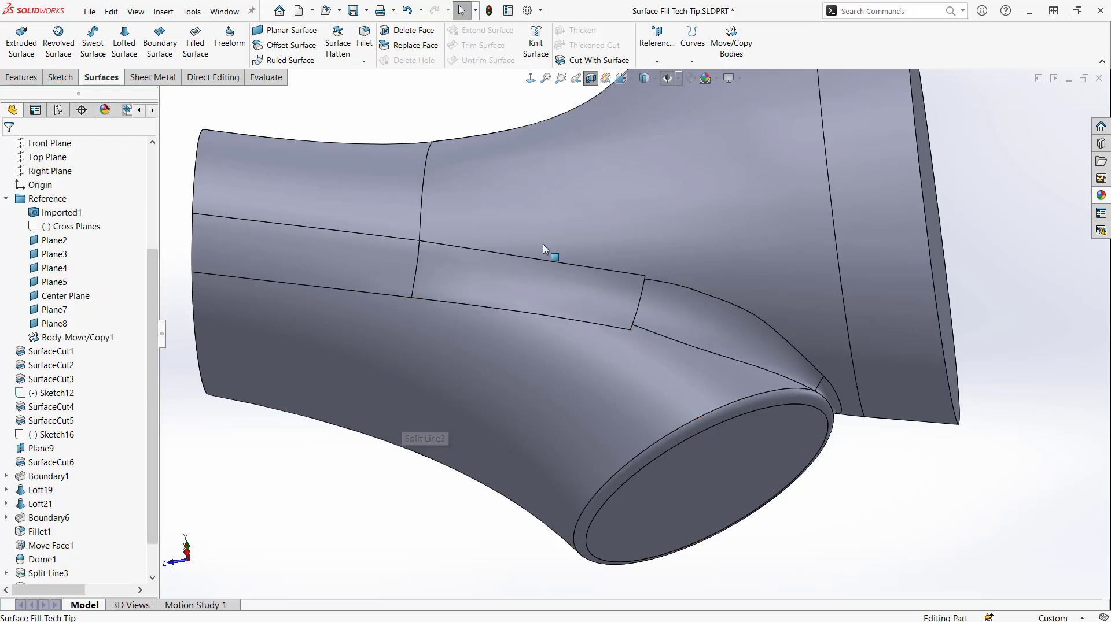
left_click(644, 78)
left_click(644, 110)
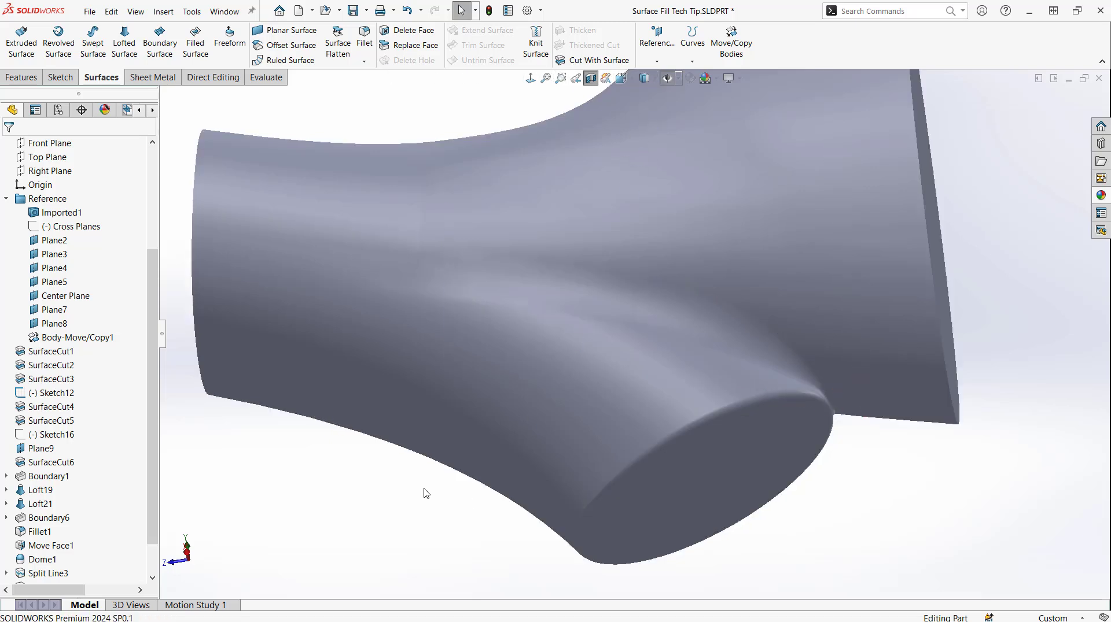
middle_click_drag(424, 490, 442, 511)
middle_click_drag(441, 502, 446, 496)
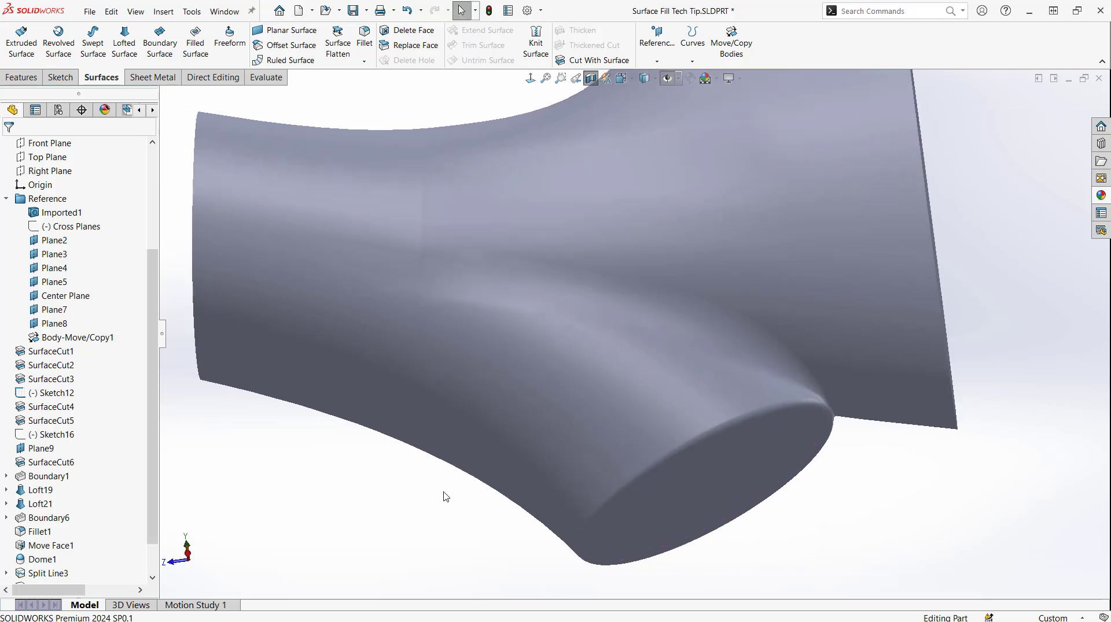